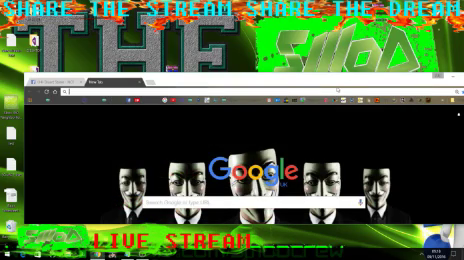
Paste and load the mega.nz download link for the NAND zip in the address bar.
right_click(172, 91)
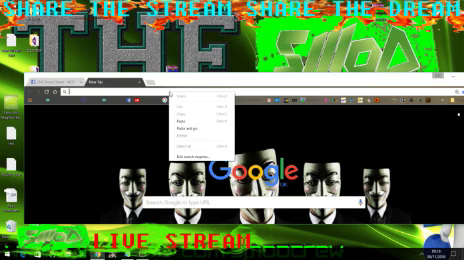
click(187, 129)
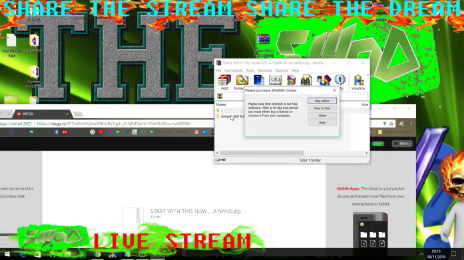
Dismiss the WinRAR reminder and select the Simple 360 NAND Flasher folder for extraction.
click(323, 100)
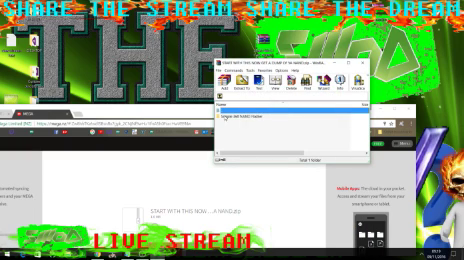
click(240, 118)
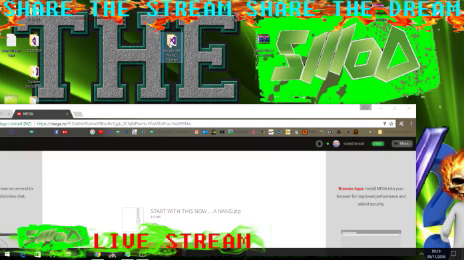
double_click(172, 40)
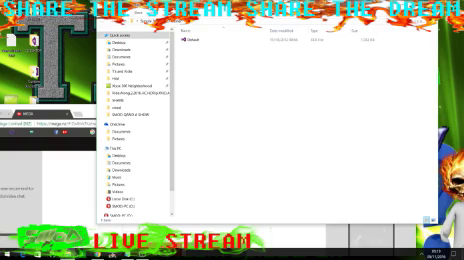
key(alt+F4)
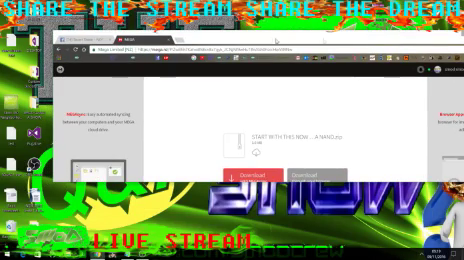
Switch the browser to the Facebook tab with the Xbox console settings post.
click(75, 36)
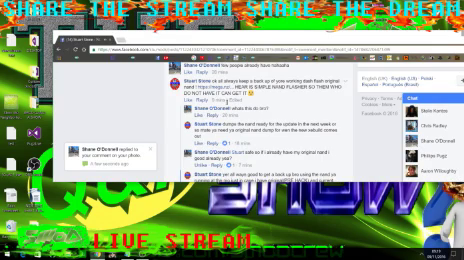
scroll(218, 100, up, 5)
scroll(218, 100, up, 3)
scroll(262, 100, down, 2)
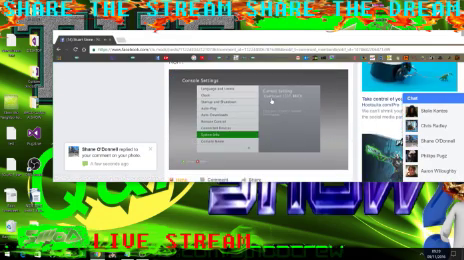